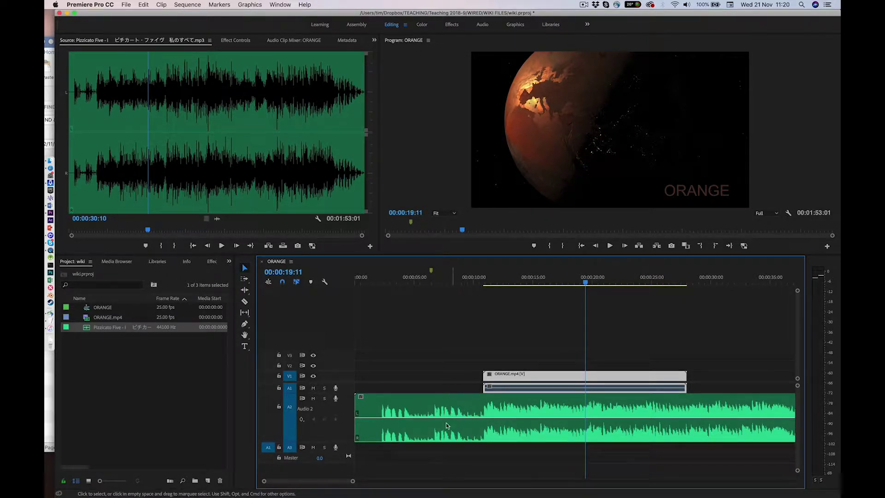
Play the sequence from the start with the music clip selected, adding seven clip markers to it at the musical cues.
{"action": "left_click", "coordinate": [526, 338]}
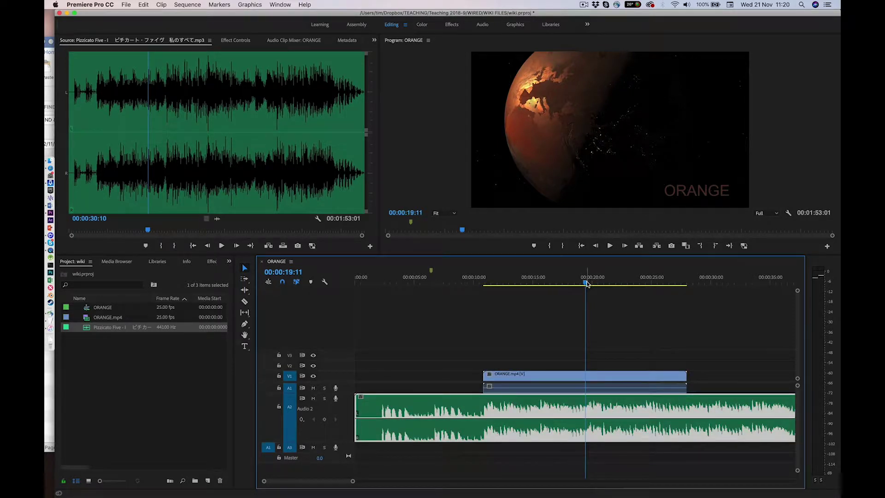
{"action": "left_click_drag", "start_coordinate": [586, 283], "coordinate": [351, 333]}
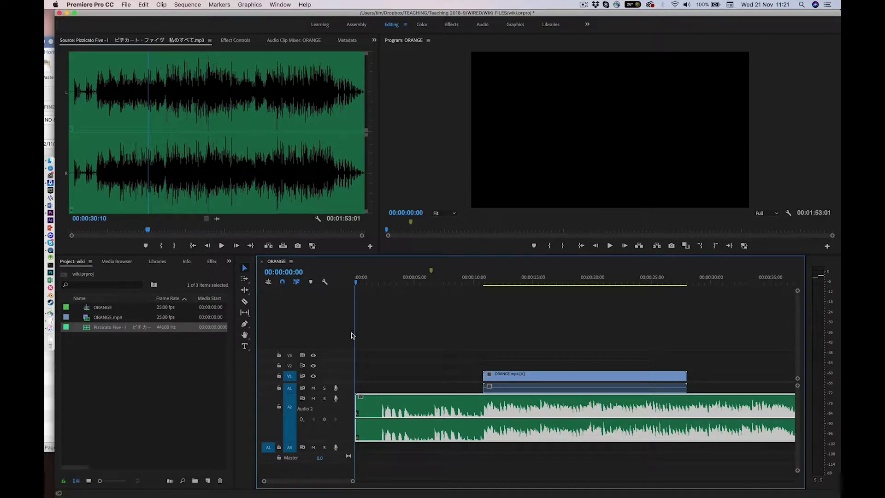
{"action": "key", "text": "space"}
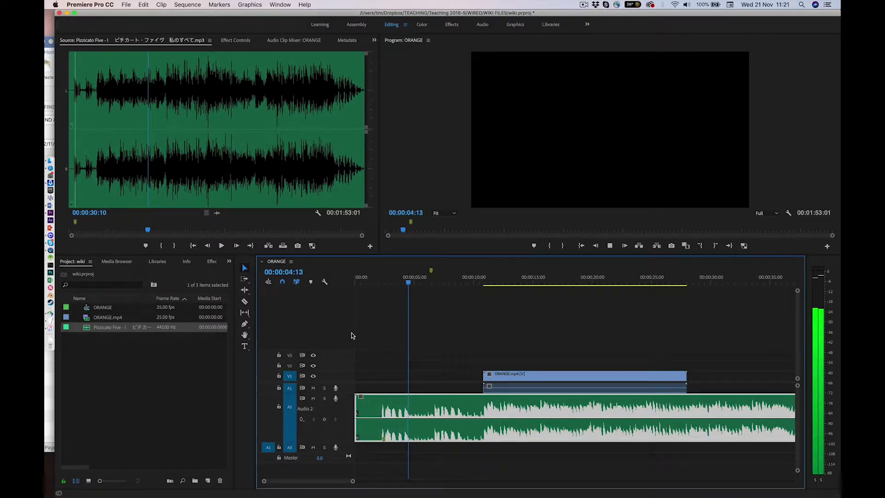
{"action": "key", "text": "m"}
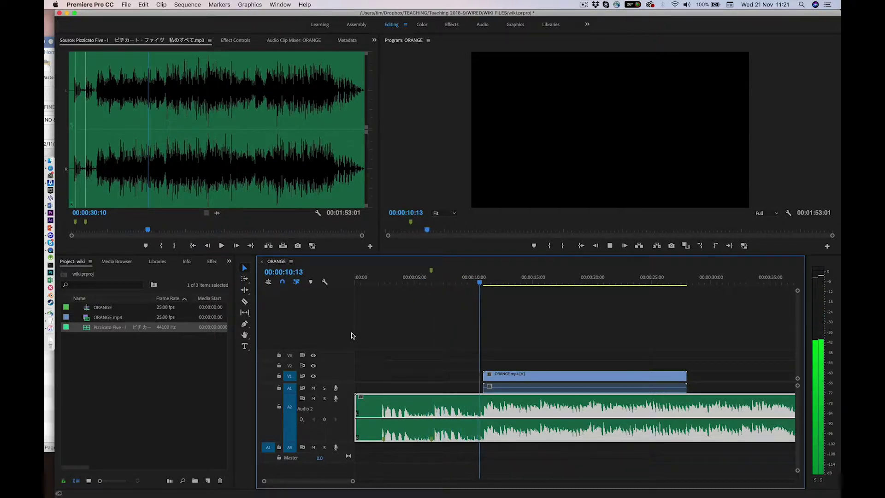
{"action": "key", "text": "m"}
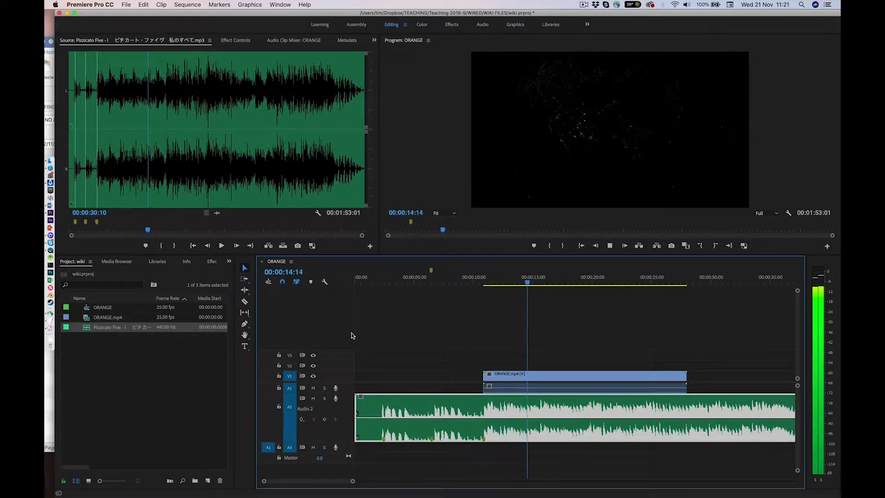
{"action": "key", "text": "m"}
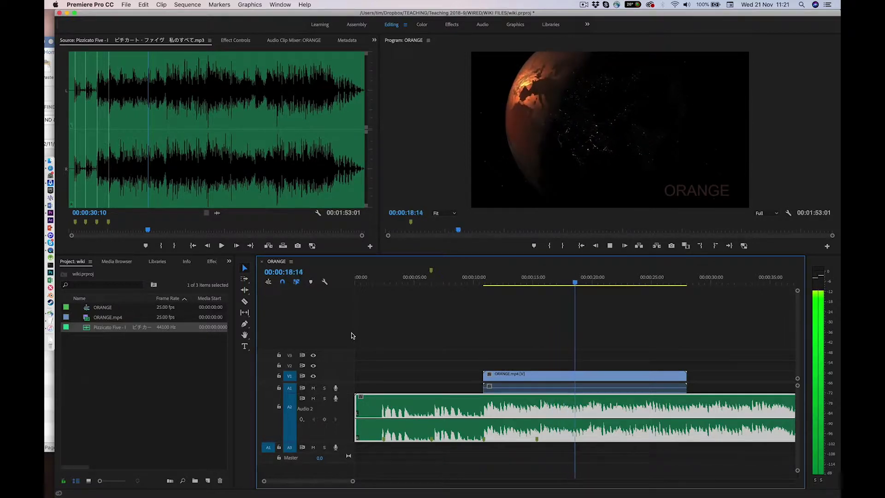
{"action": "key", "text": "m"}
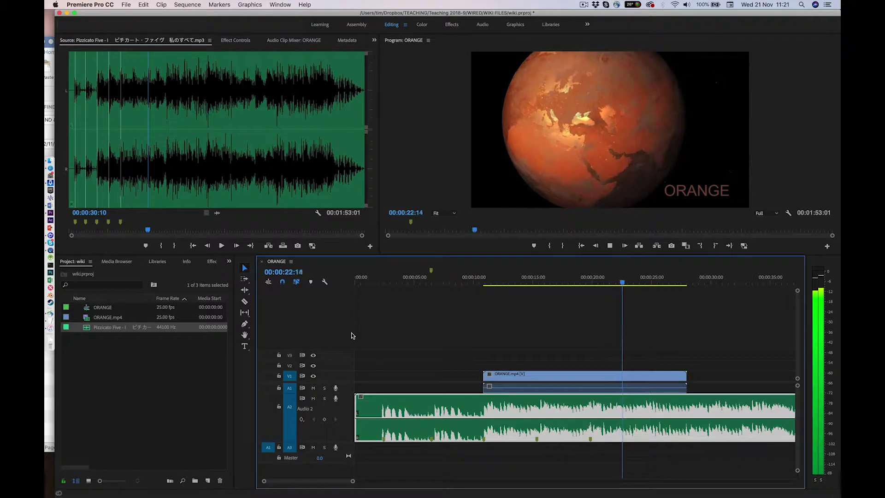
{"action": "key", "text": "m"}
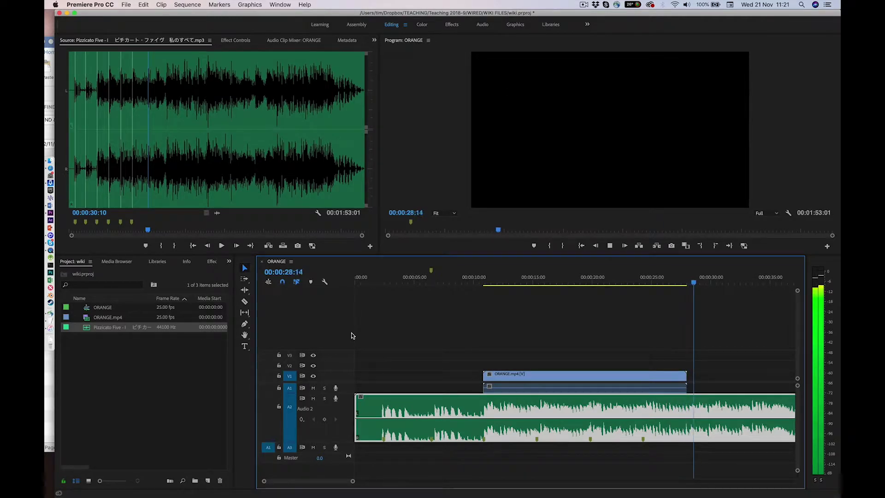
{"action": "key", "text": "m"}
{"action": "key", "text": "space"}
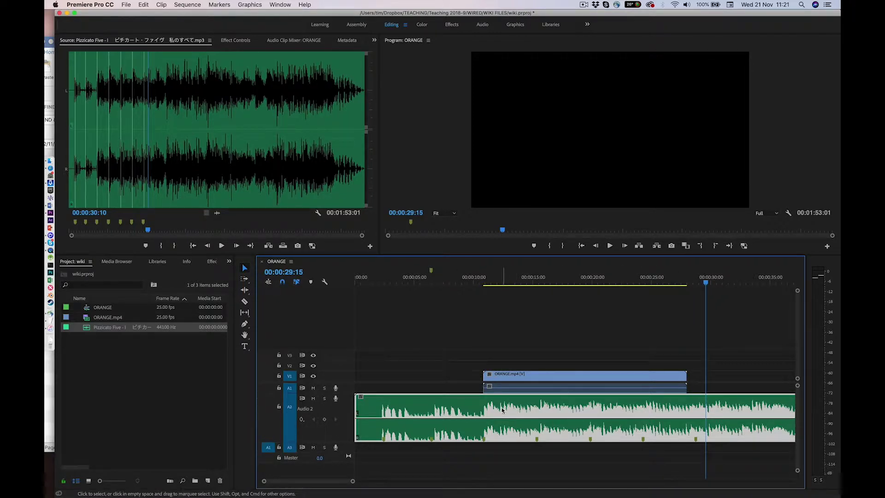
{"action": "mouse_move", "coordinate": [503, 409]}
{"action": "left_mouse_down"}
{"action": "mouse_move", "coordinate": [565, 402]}
{"action": "mouse_move", "coordinate": [517, 401]}
{"action": "left_mouse_up"}
{"action": "left_click_drag", "start_coordinate": [433, 423], "coordinate": [470, 406]}
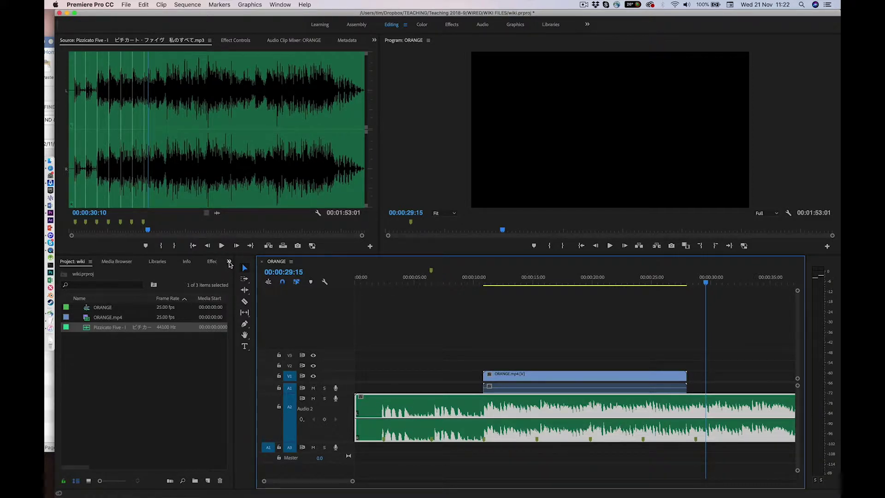
Try to delete the sequence marker at 00:00:06:11 and undo the deletion.
{"action": "left_click", "coordinate": [431, 274]}
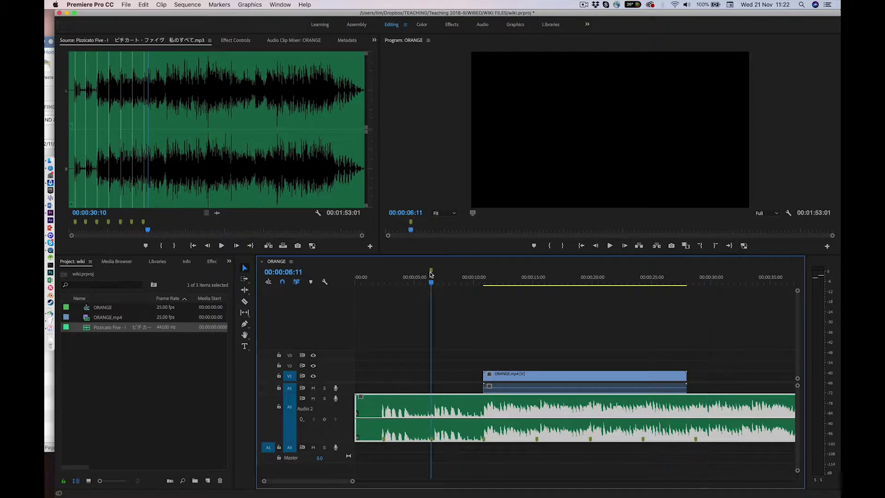
{"action": "key", "text": "Delete"}
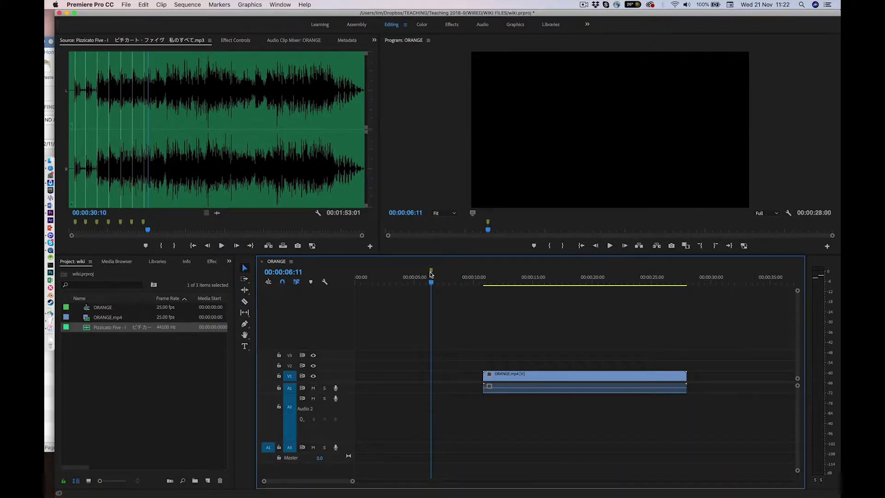
{"action": "key", "text": "super+z"}
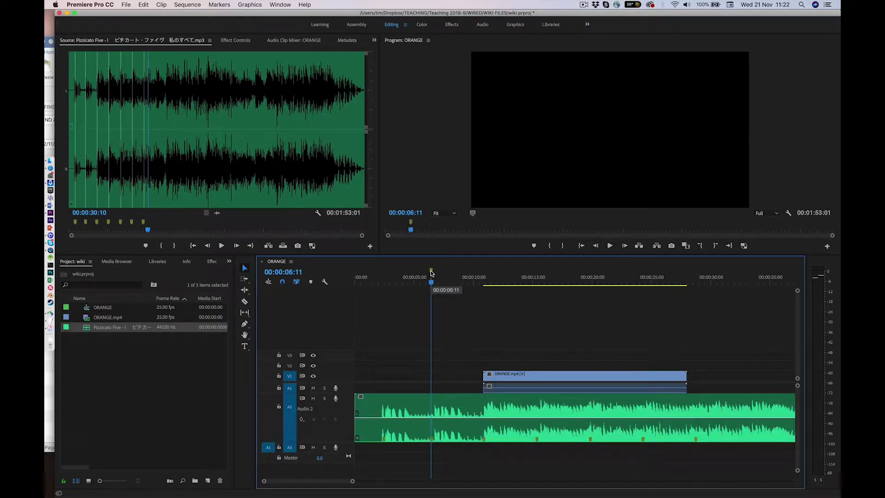
Set the colour of the sequence marker at 00:00:06:11 to red.
{"action": "double_click", "coordinate": [431, 271]}
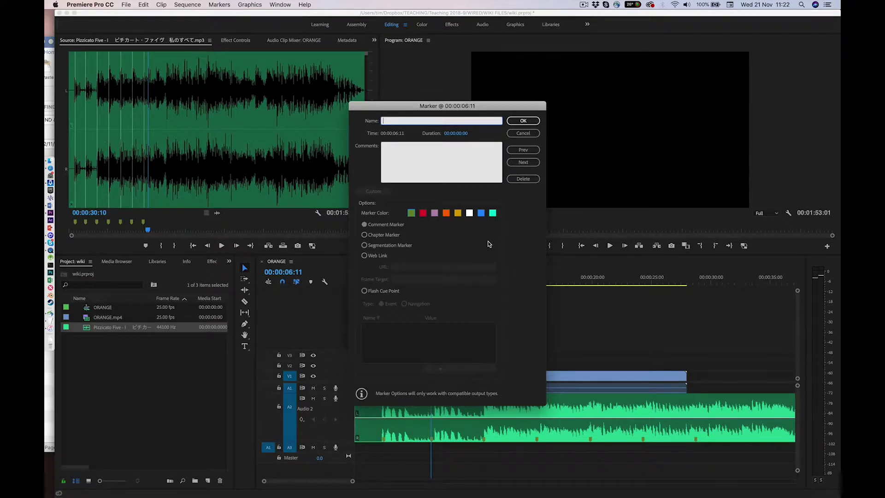
{"action": "left_click", "coordinate": [423, 213]}
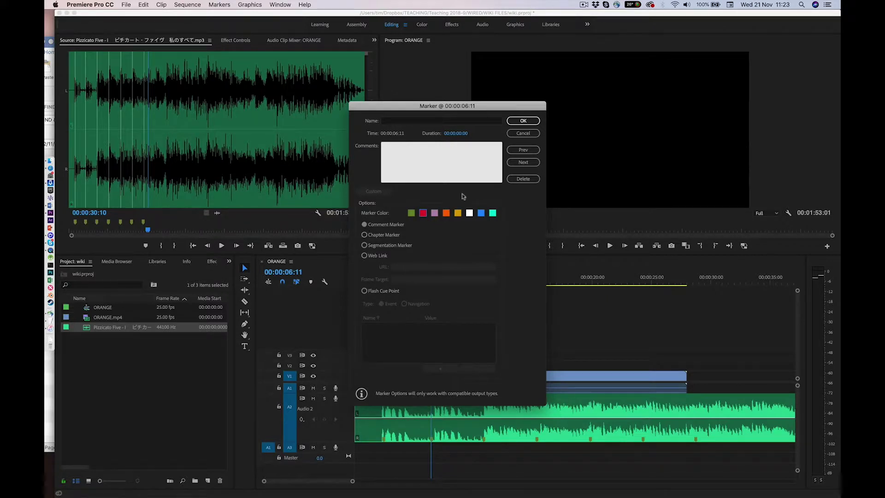
{"action": "left_click", "coordinate": [518, 121]}
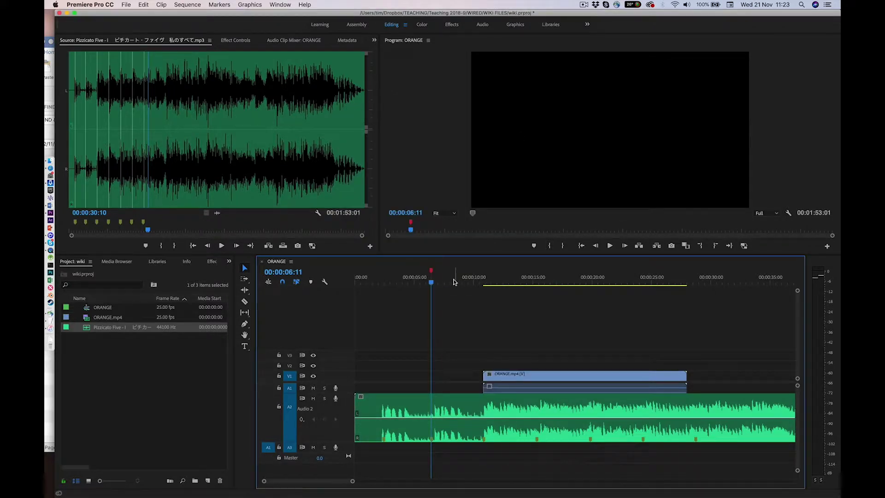
Delete the red sequence marker at 00:00:06:11 through its marker settings.
{"action": "double_click", "coordinate": [432, 270]}
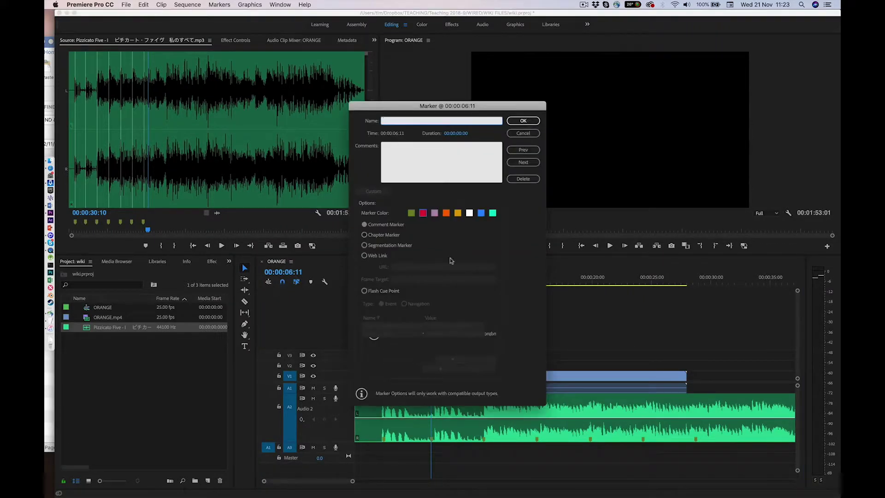
{"action": "left_click", "coordinate": [514, 181]}
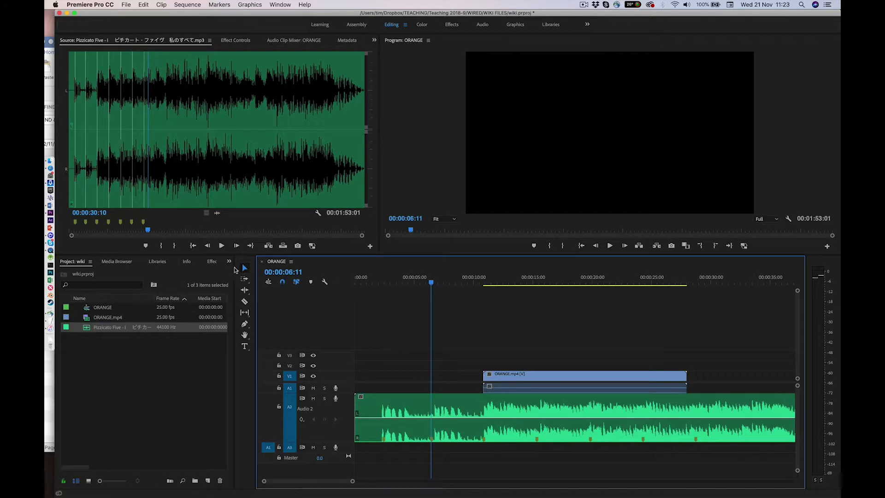
Display the markers list and add sequence markers at 00:00:06:10, 00:00:13:11 and 00:00:19:15.
{"action": "left_click", "coordinate": [228, 263]}
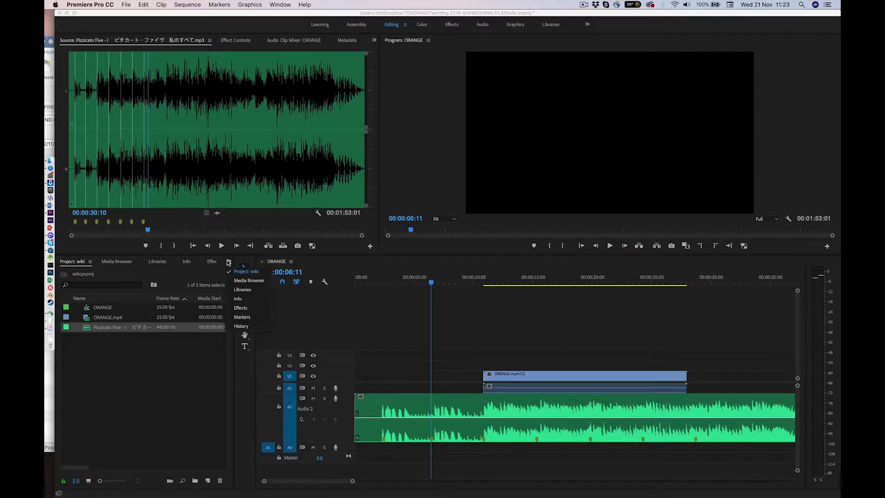
{"action": "left_click", "coordinate": [241, 318]}
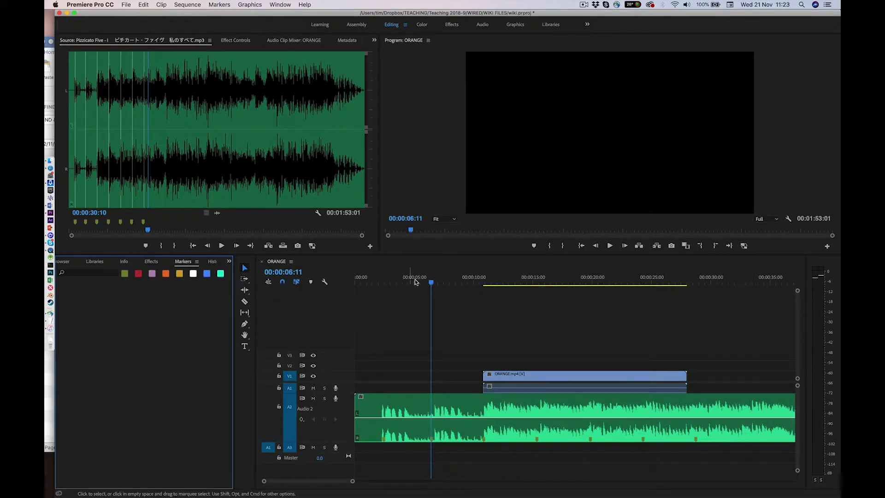
{"action": "left_click", "coordinate": [432, 283]}
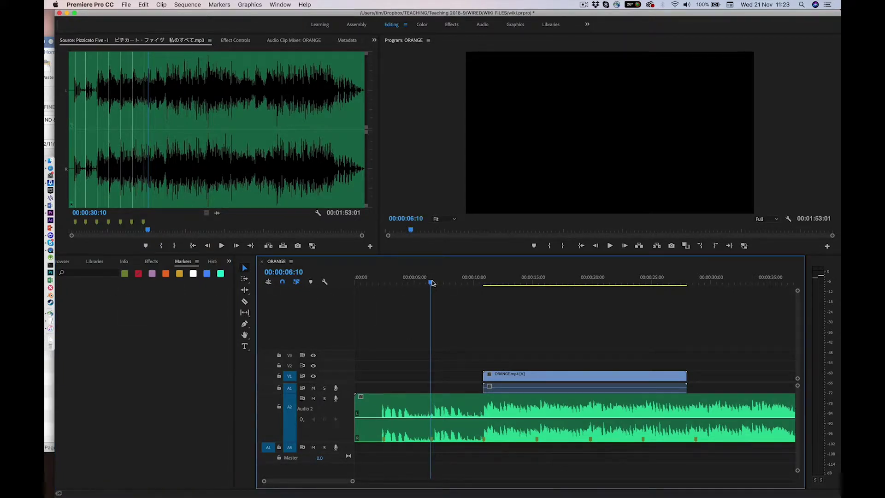
{"action": "key", "text": "m"}
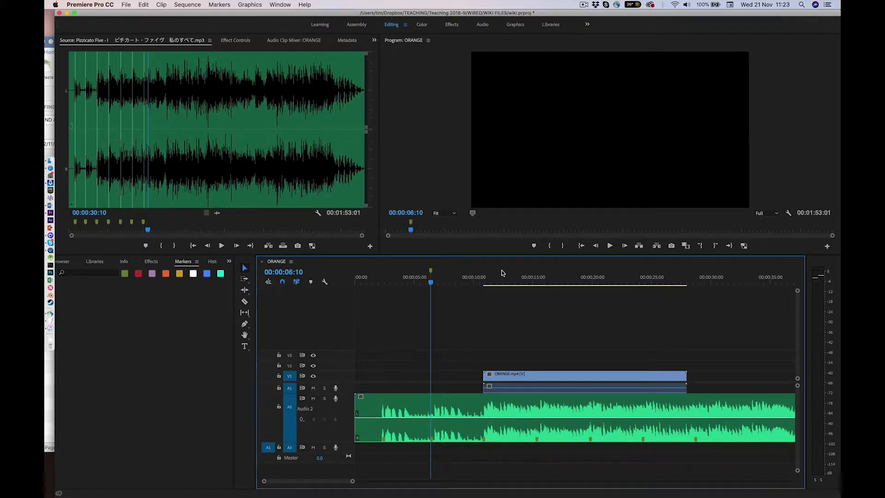
{"action": "left_click", "coordinate": [514, 277]}
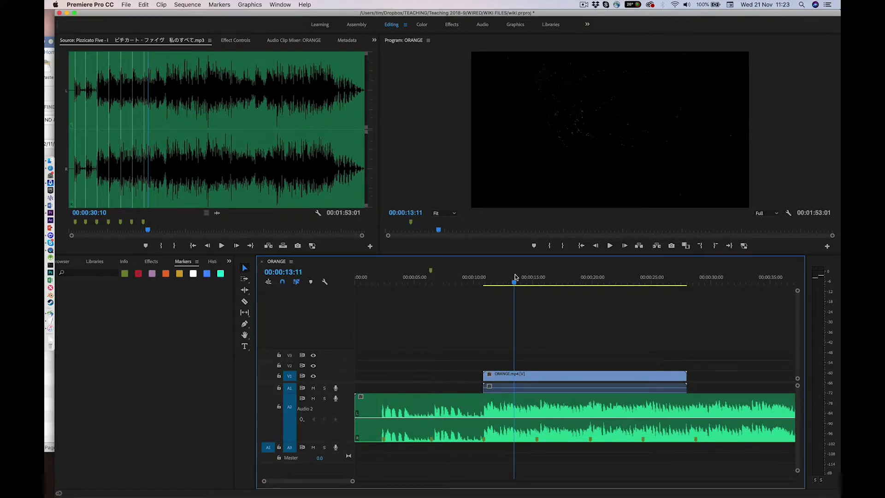
{"action": "key", "text": "m"}
{"action": "left_click", "coordinate": [199, 342]}
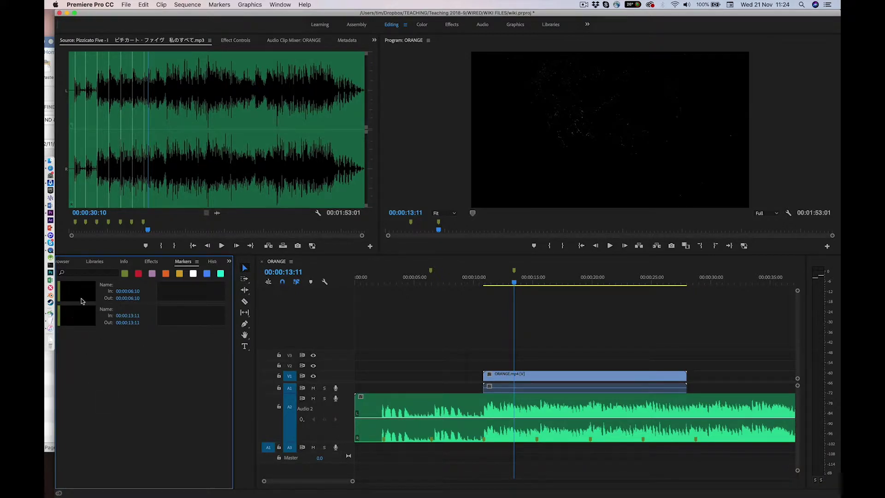
{"action": "left_click", "coordinate": [587, 278]}
{"action": "key", "text": "m"}
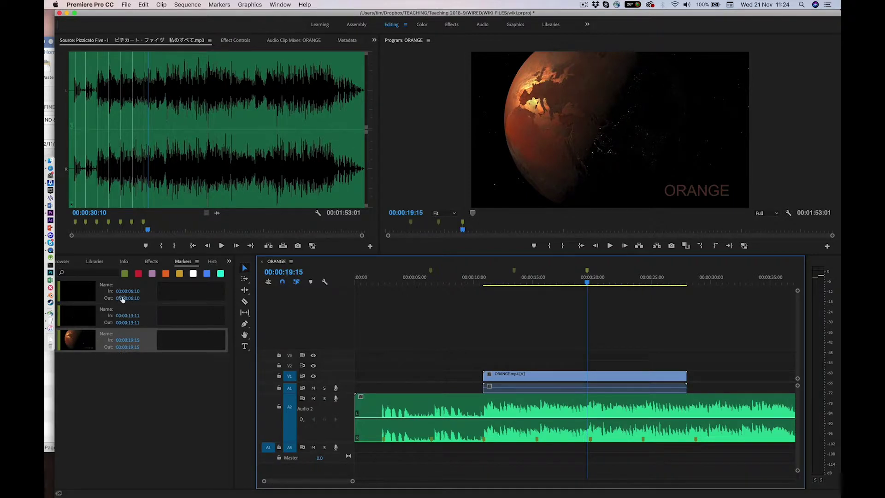
Enter the comment "fgrsg fgrfgrefgr" for the first sequence marker and "fewf vfg frfgr" for the second.
{"action": "left_click", "coordinate": [169, 290]}
{"action": "type", "text": "fgrsg fgrfgrefgr"}
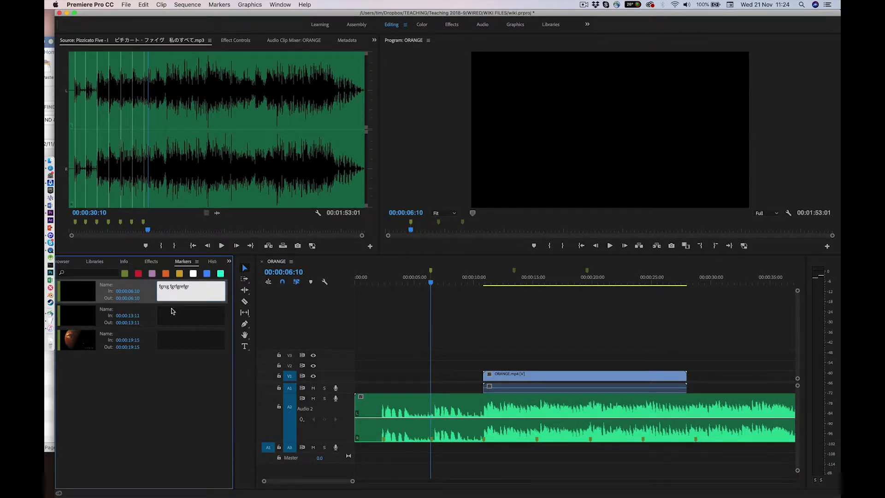
{"action": "left_click", "coordinate": [172, 311]}
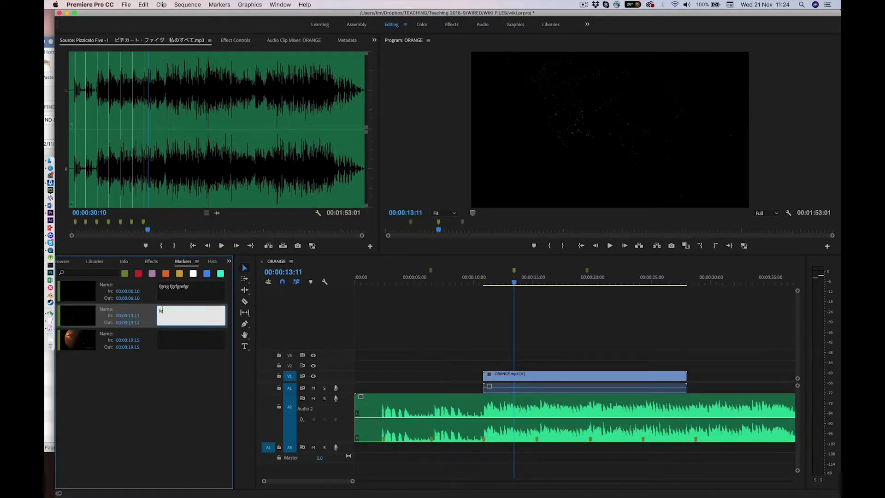
{"action": "type", "text": "fewf vfg frfgr"}
{"action": "left_click", "coordinate": [193, 367]}
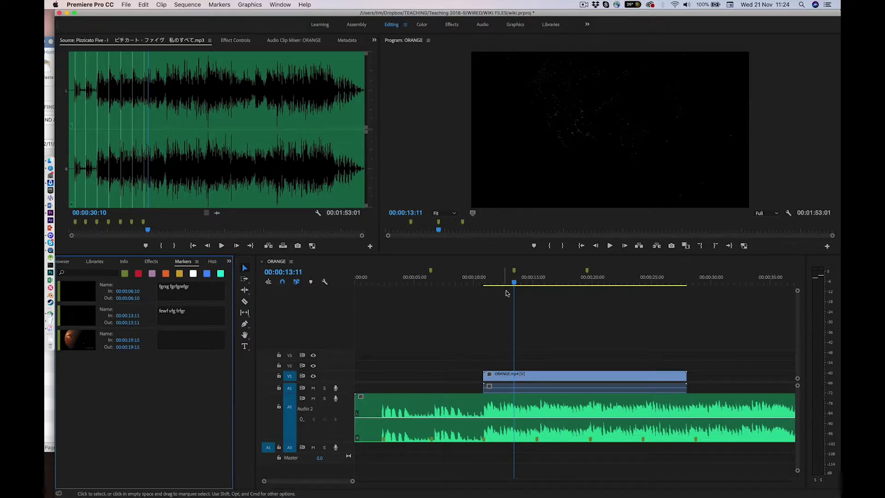
Move the ORANGE.mp4 clip along V1 to start at 00:00:19:21, aligned with the music clip's fifth marker.
{"action": "left_click_drag", "start_coordinate": [515, 284], "coordinate": [435, 285]}
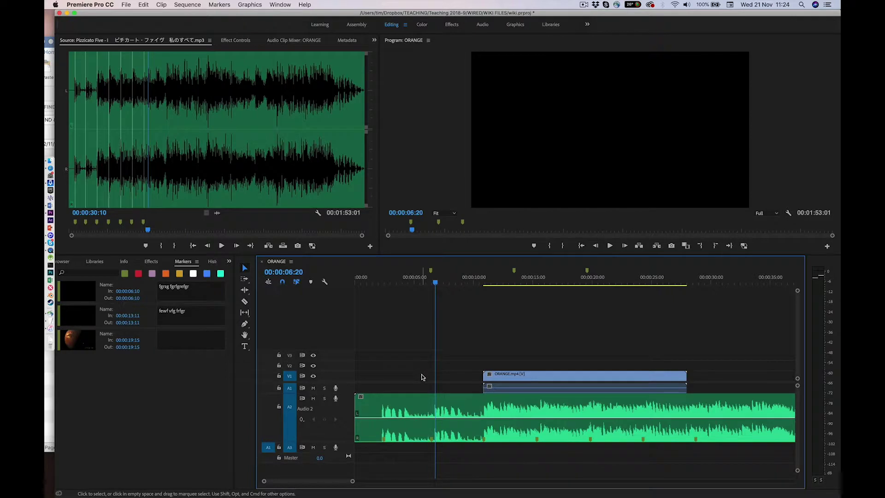
{"action": "left_click", "coordinate": [550, 375]}
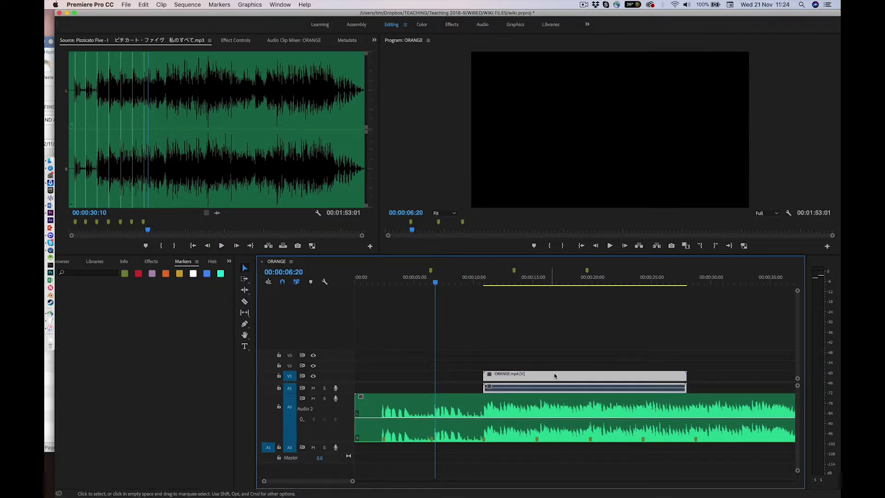
{"action": "left_click_drag", "start_coordinate": [554, 374], "coordinate": [655, 378]}
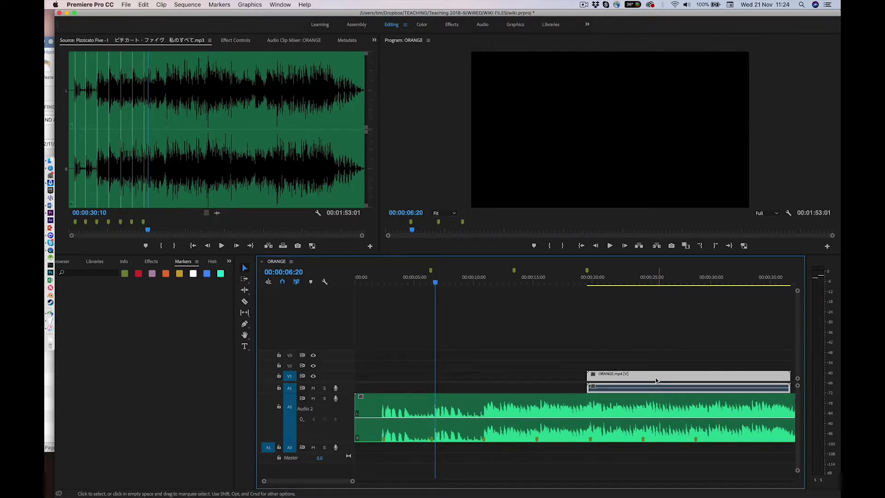
{"action": "mouse_move", "coordinate": [658, 379]}
{"action": "left_mouse_down"}
{"action": "mouse_move", "coordinate": [642, 379]}
{"action": "mouse_move", "coordinate": [714, 378]}
{"action": "mouse_move", "coordinate": [663, 378]}
{"action": "left_mouse_up"}
Unlink the ORANGE.mp4 clip's video and audio, and delete its audio from A1.
{"action": "right_click", "coordinate": [639, 376]}
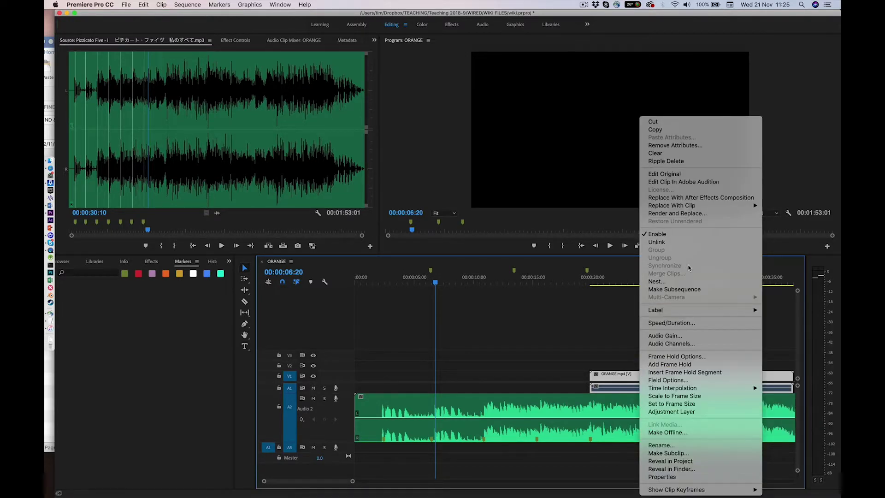
{"action": "left_click", "coordinate": [676, 242]}
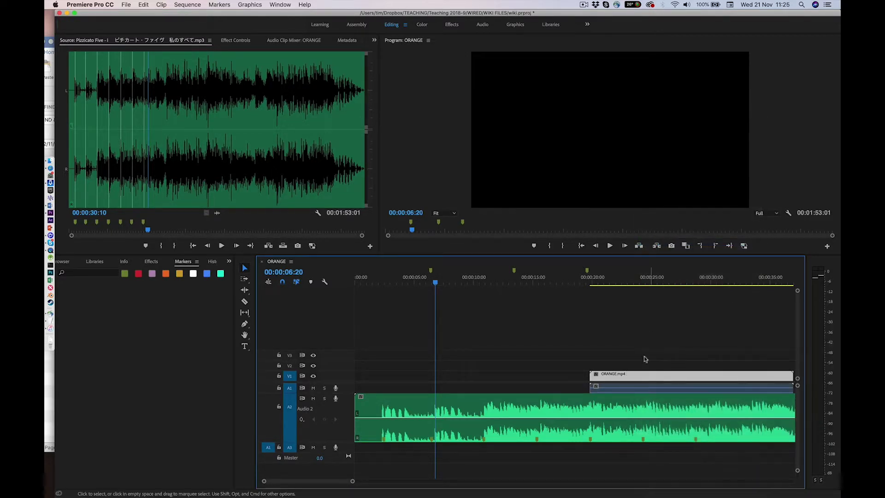
{"action": "left_click", "coordinate": [638, 387]}
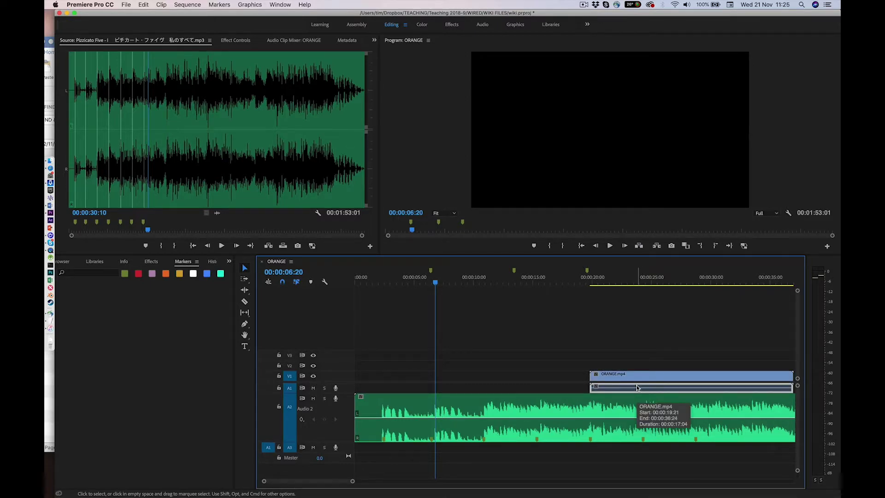
{"action": "key", "text": "Delete"}
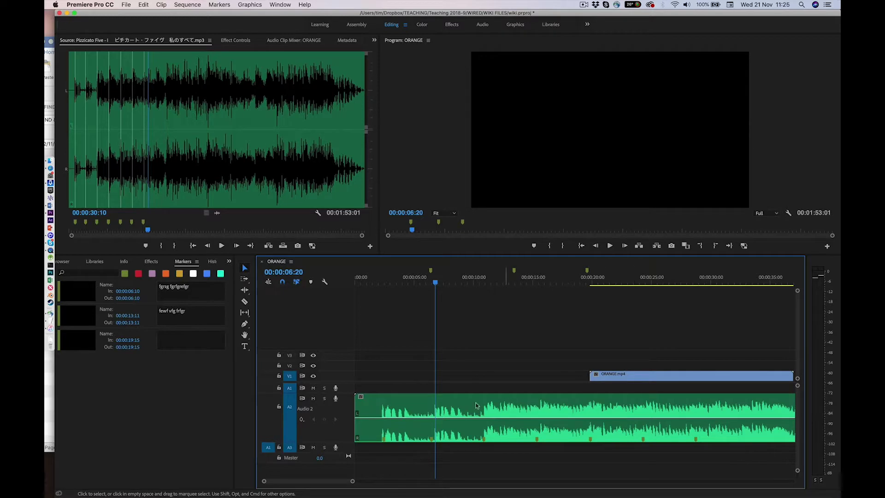
Lock the Audio 2 music track and unlock it again.
{"action": "left_click", "coordinate": [278, 408]}
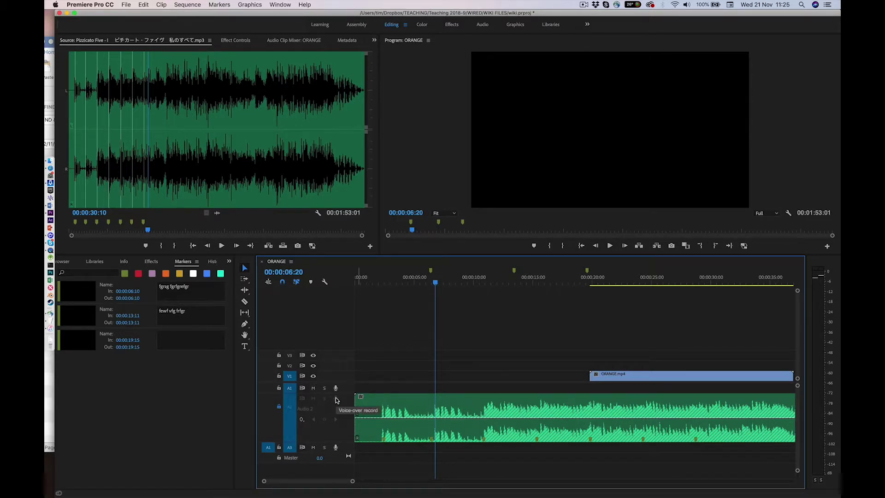
{"action": "left_click", "coordinate": [279, 407]}
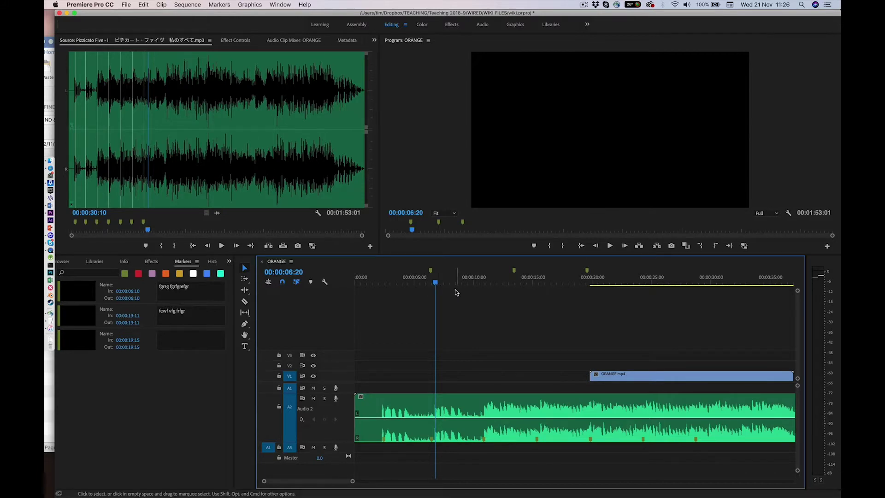
Delete the sequence markers at 00:00:13:11 and 00:00:19:15.
{"action": "double_click", "coordinate": [513, 271]}
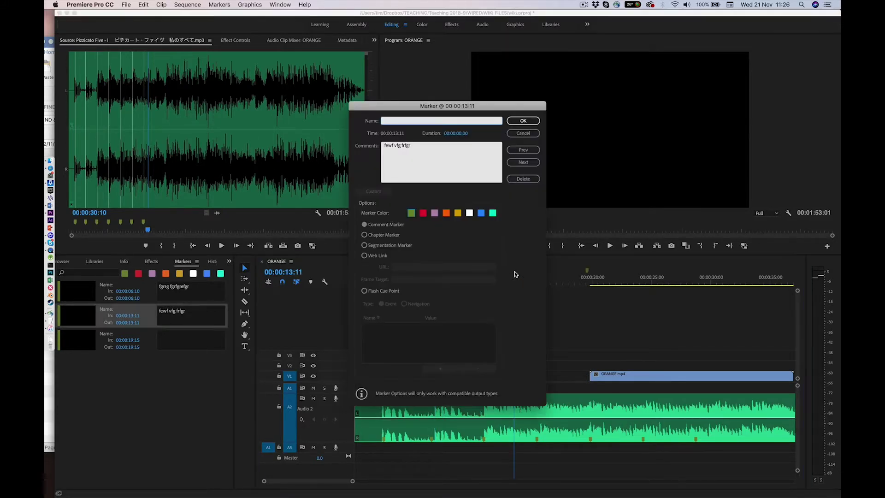
{"action": "left_click", "coordinate": [523, 179]}
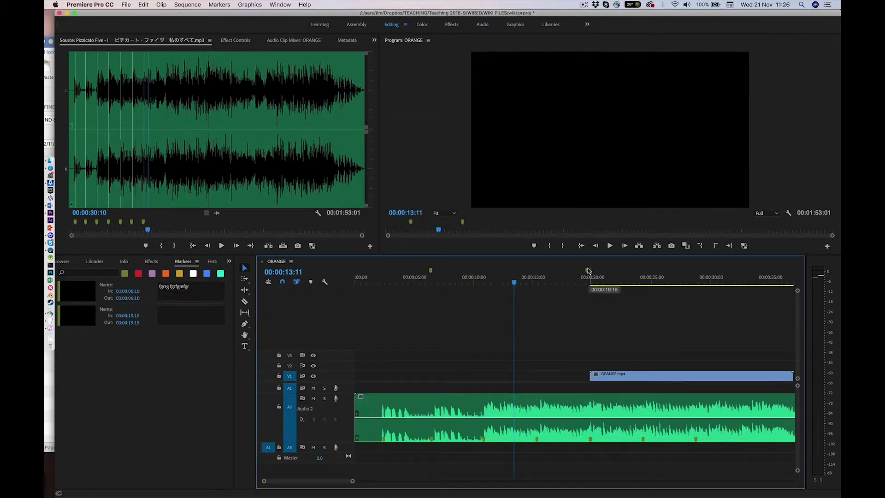
{"action": "left_click", "coordinate": [586, 271]}
{"action": "double_click", "coordinate": [587, 271]}
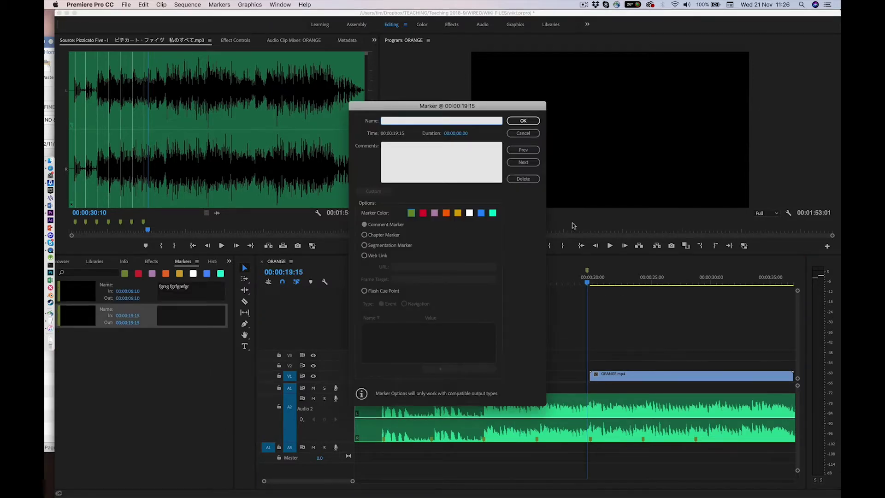
{"action": "left_click", "coordinate": [528, 181]}
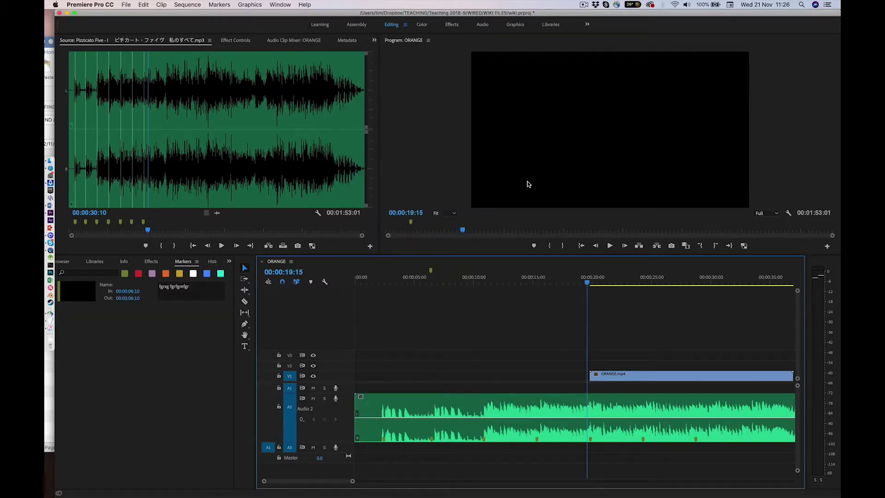
Move the remaining sequence marker to 00:00:00:00 and set its duration to 00:00:10:00.
{"action": "left_click", "coordinate": [430, 272]}
{"action": "left_click_drag", "start_coordinate": [430, 272], "coordinate": [350, 278]}
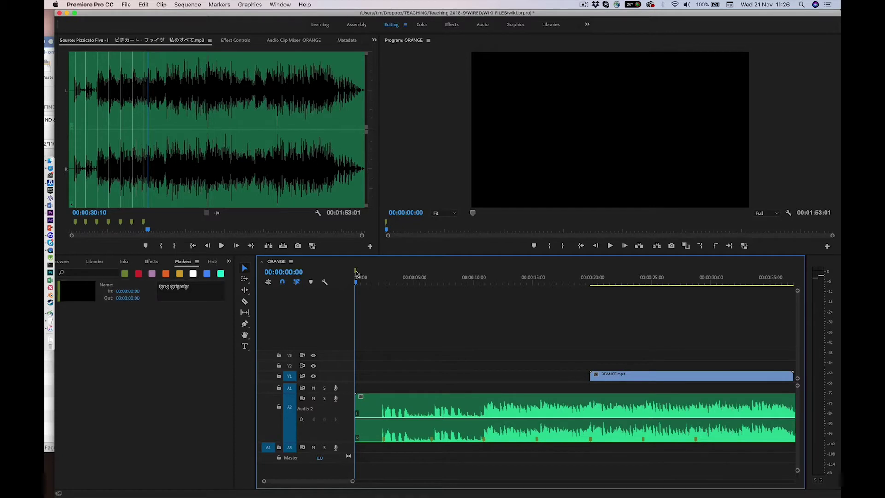
{"action": "double_click", "coordinate": [356, 273]}
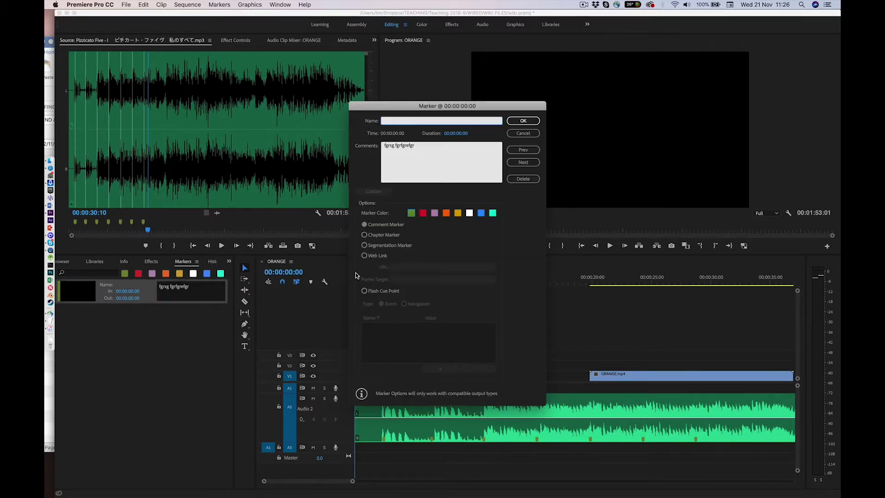
{"action": "left_click", "coordinate": [461, 138]}
{"action": "left_click", "coordinate": [456, 133]}
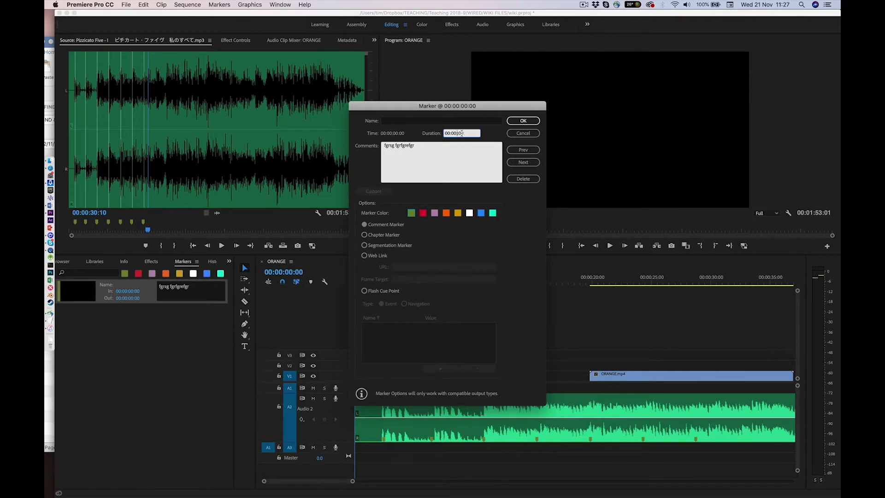
{"action": "type", "text": "10"}
{"action": "left_click", "coordinate": [524, 122]}
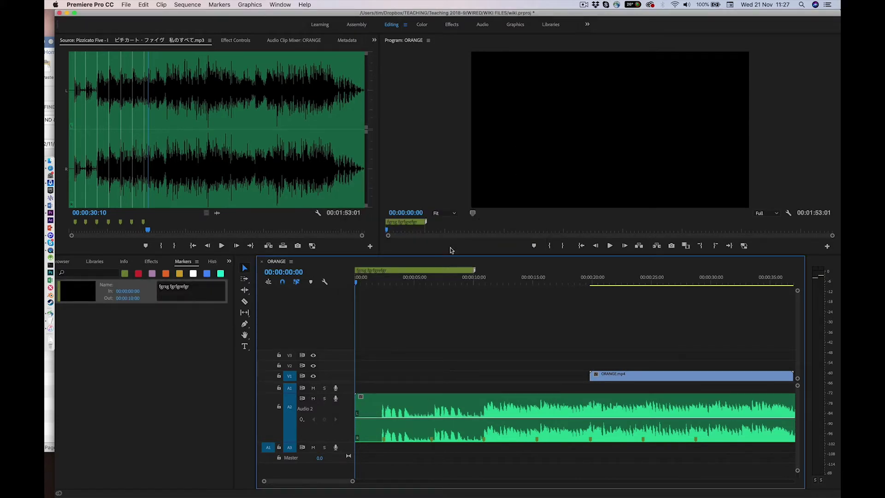
Name the sequence marker at 00:00:00:00 "TITLE SECTION" and clear its comment.
{"action": "double_click", "coordinate": [388, 270]}
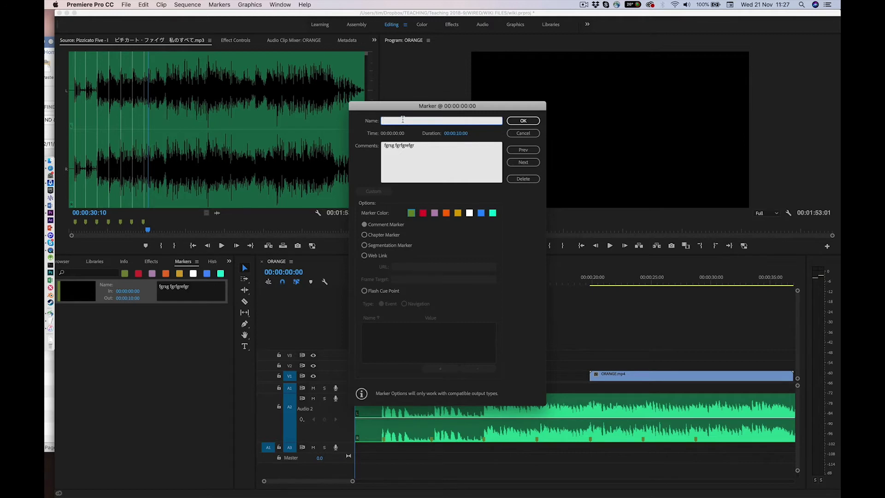
{"action": "type", "text": "TITLE SECTION"}
{"action": "left_click", "coordinate": [521, 121]}
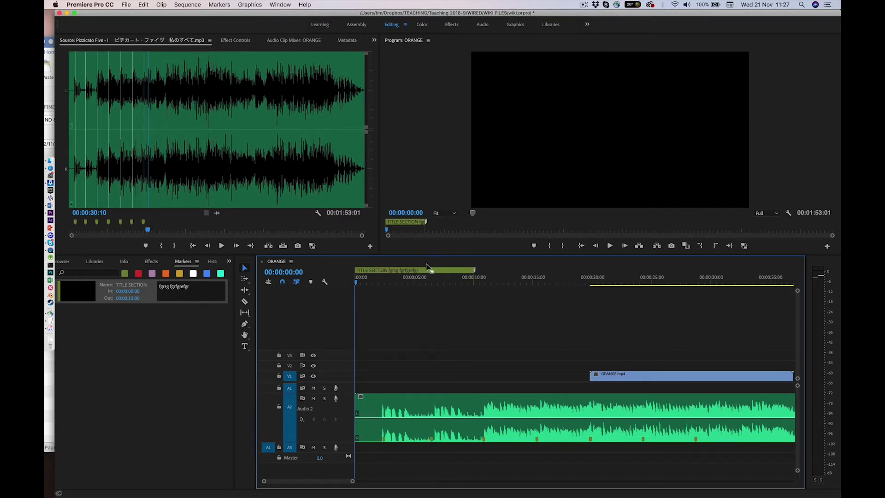
{"action": "double_click", "coordinate": [402, 270]}
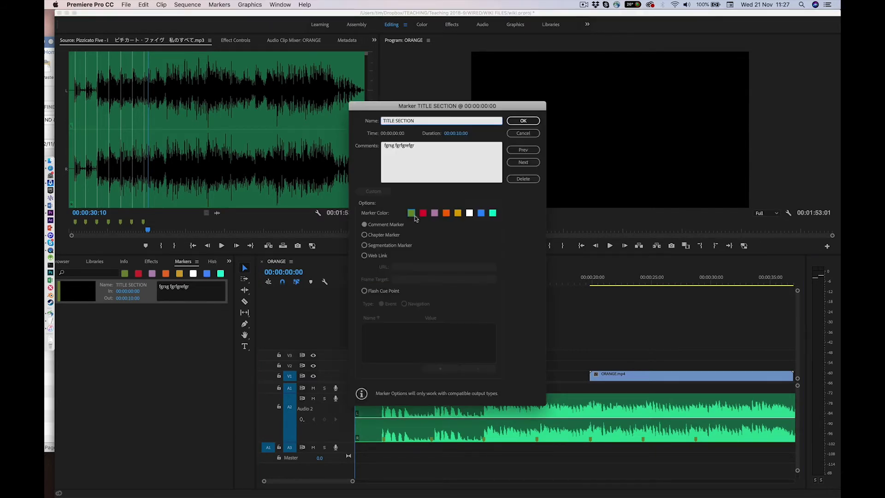
{"action": "left_click_drag", "start_coordinate": [424, 157], "coordinate": [364, 147]}
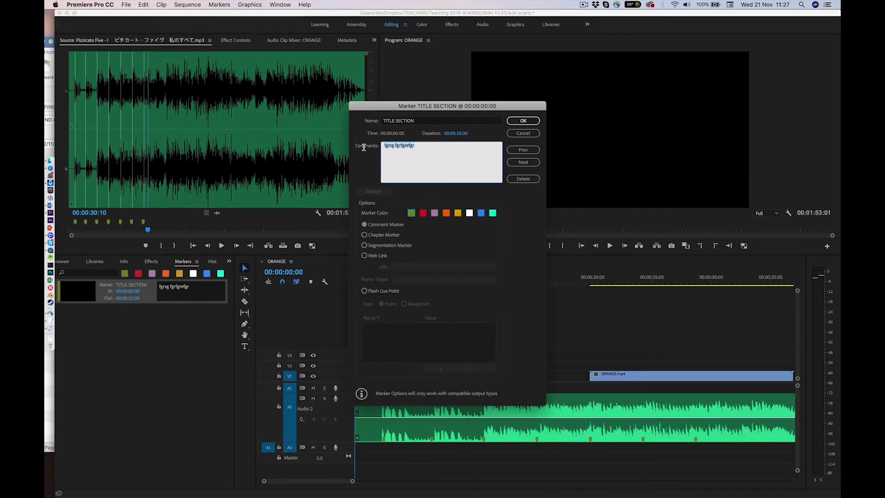
{"action": "key", "text": "BackSpace"}
{"action": "left_click", "coordinate": [514, 121]}
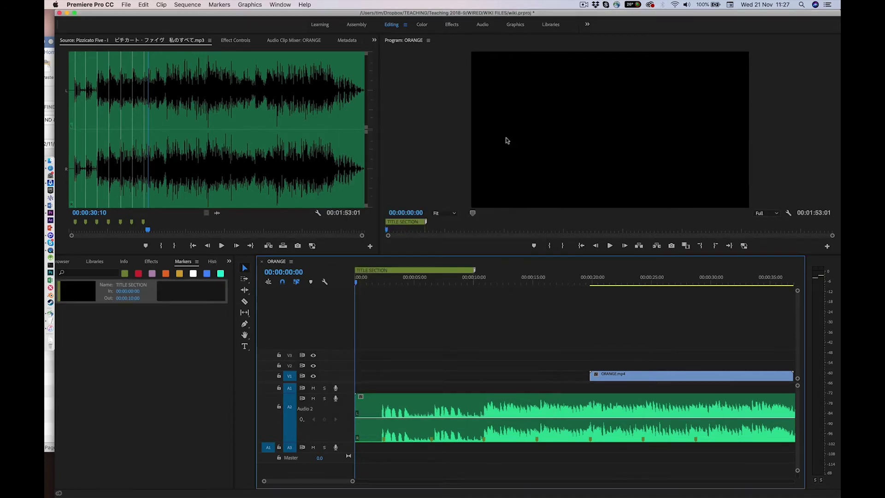
Add a sequence marker at 00:00:10:00, at the end of the TITLE SECTION marker, colored red and named "INTRO".
{"action": "left_click", "coordinate": [475, 272]}
{"action": "key", "text": "m"}
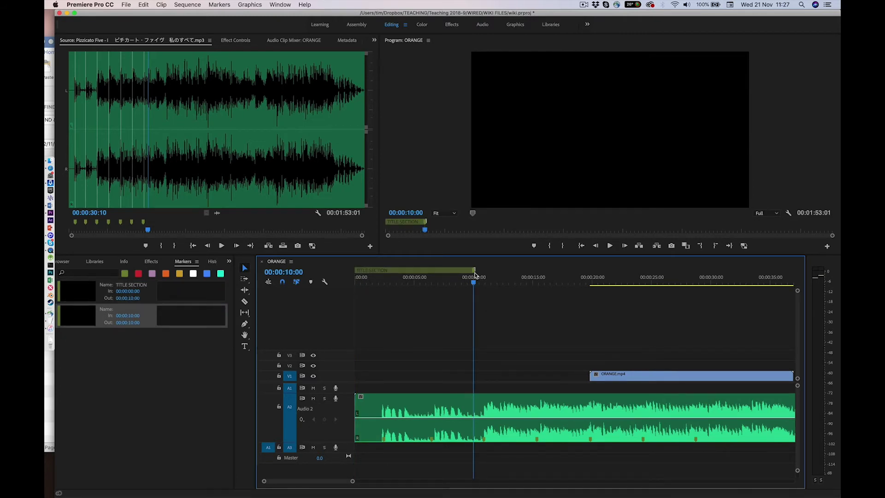
{"action": "left_click", "coordinate": [474, 275]}
{"action": "double_click", "coordinate": [475, 272]}
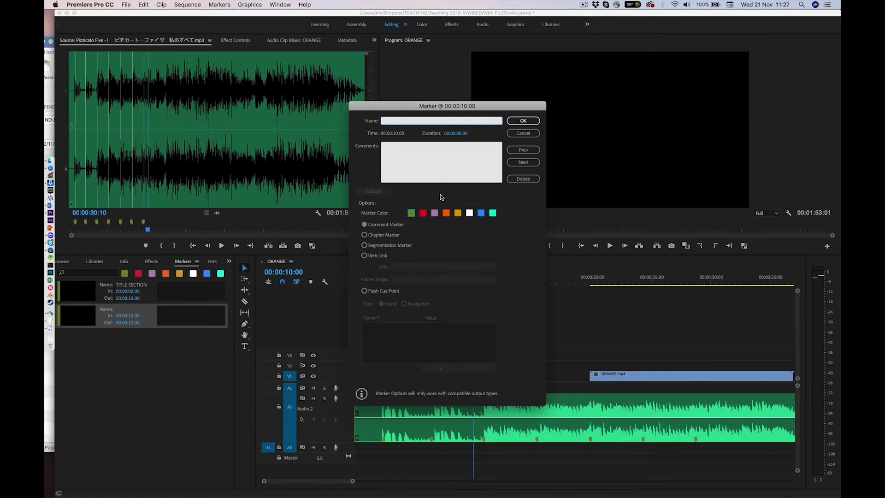
{"action": "left_click", "coordinate": [423, 212]}
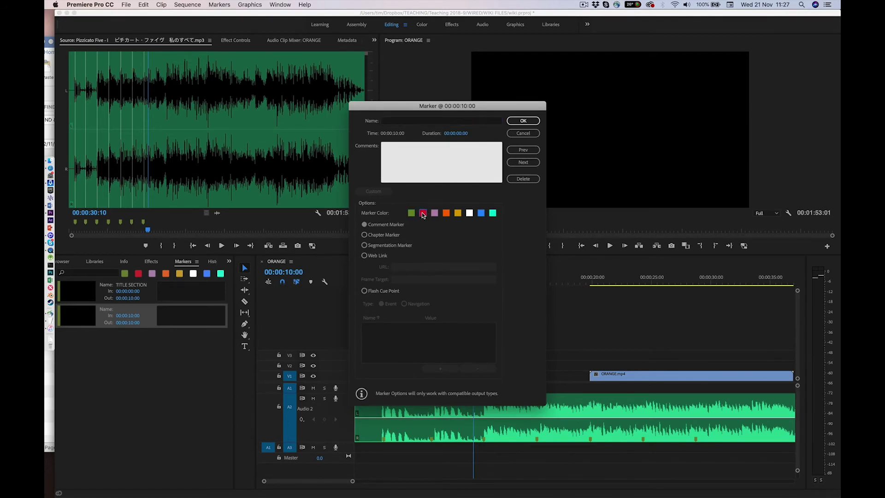
{"action": "left_click", "coordinate": [414, 123]}
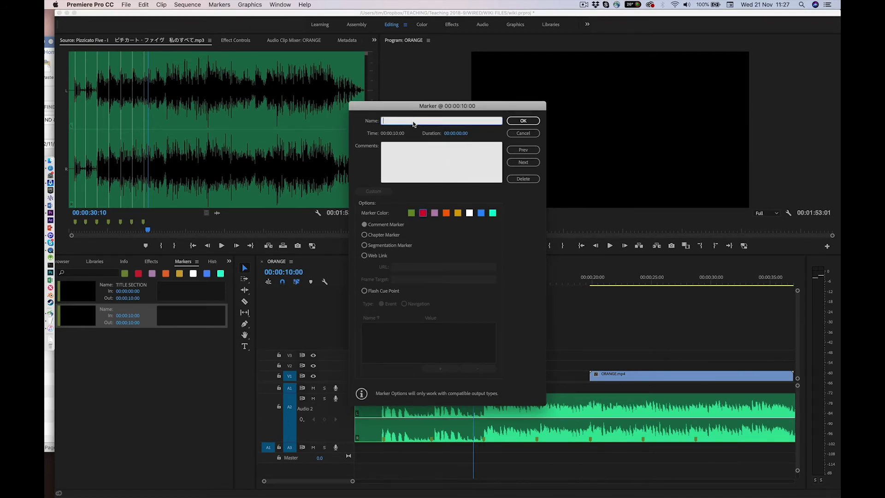
{"action": "type", "text": "INTRO"}
Set the INTRO marker's duration to 00:00:20:00.
{"action": "left_click", "coordinate": [461, 132]}
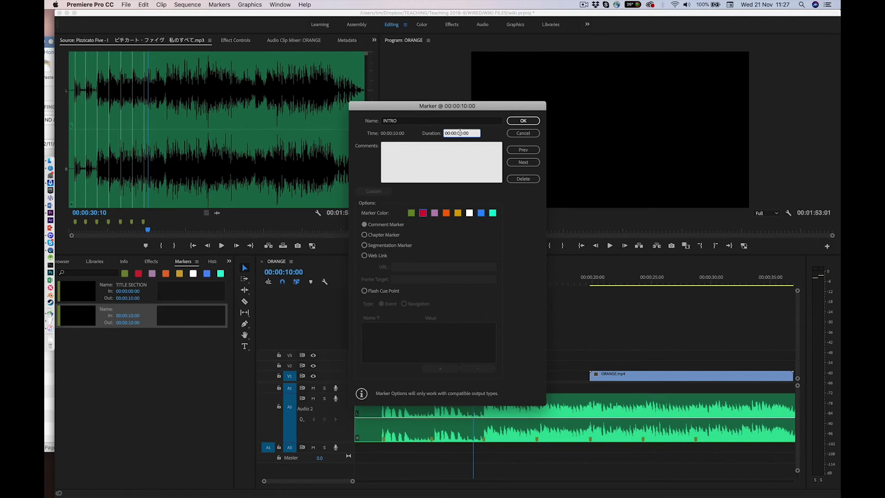
{"action": "type", "text": "2000"}
{"action": "left_click", "coordinate": [523, 120]}
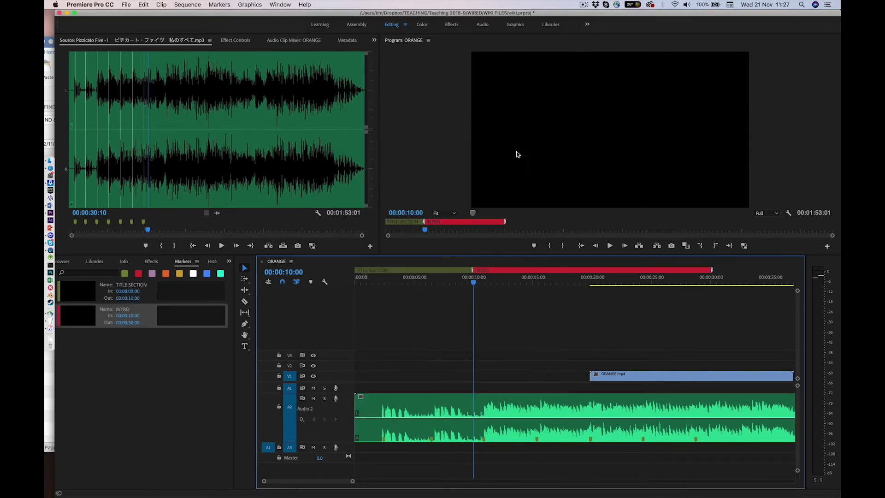